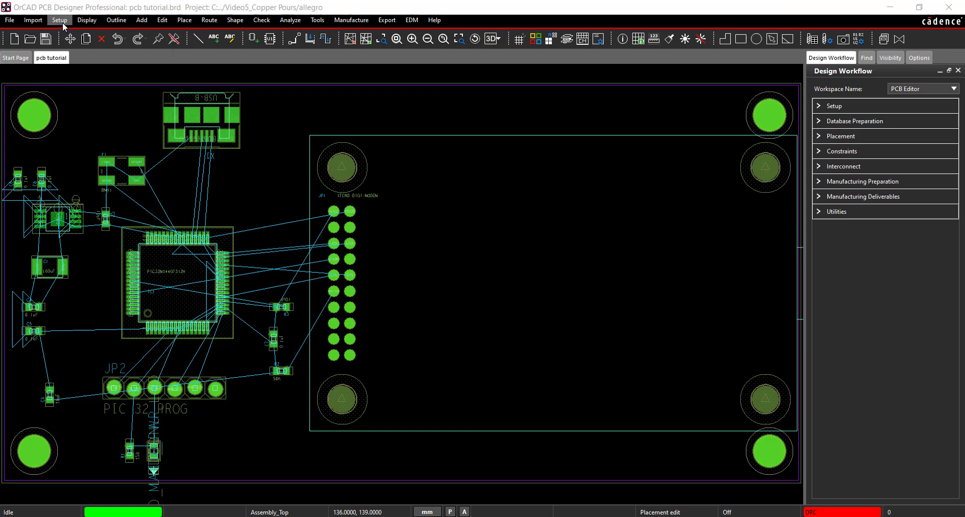
Step: Auto-generate differential pairs using the prefix DP_ with + and - polarity suffixes
left_click(60, 20)
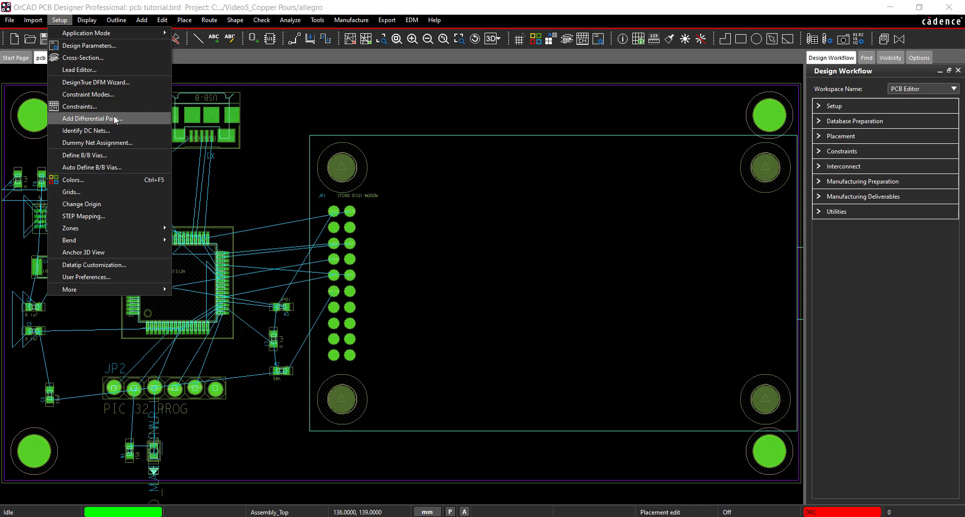
left_click(115, 119)
left_click(860, 178)
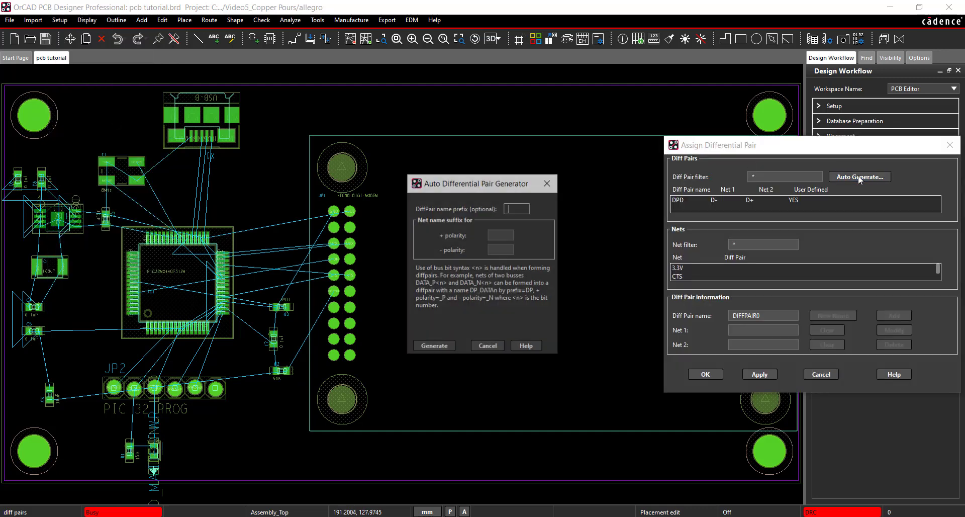
type("DP")
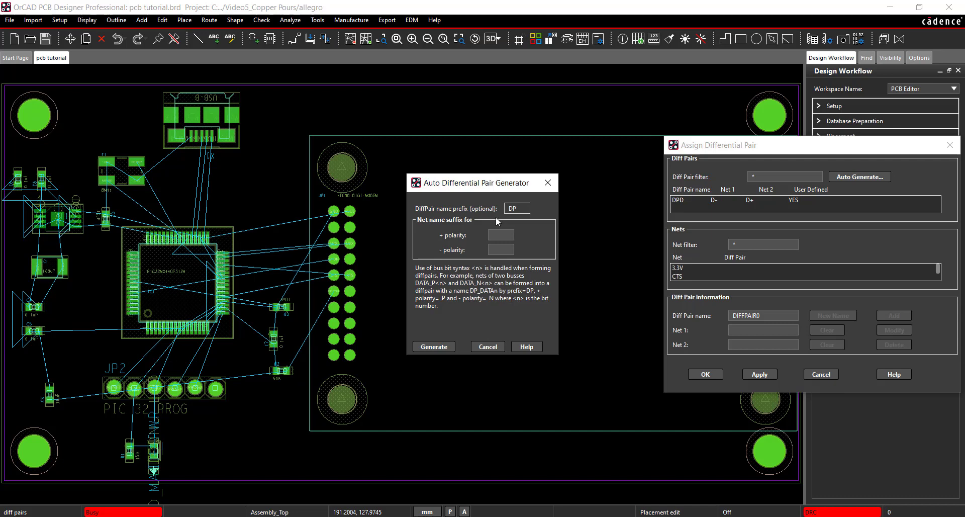
type("_")
left_click(502, 233)
type("+")
key("Tab")
type("-")
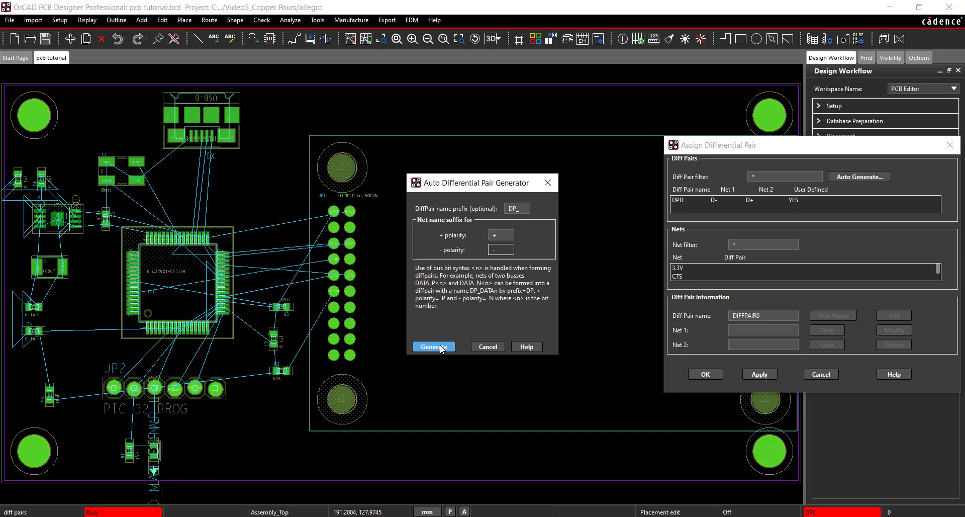
left_click(488, 346)
left_click(822, 374)
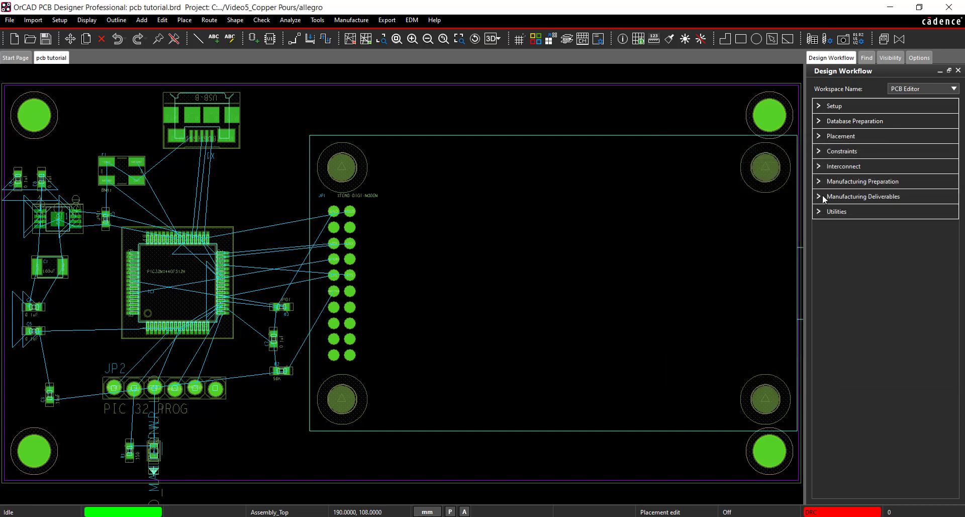
Step: Turn on Mark All Constraints for electrical checks in Analysis Modes, then open the Physical constraints
left_click(818, 153)
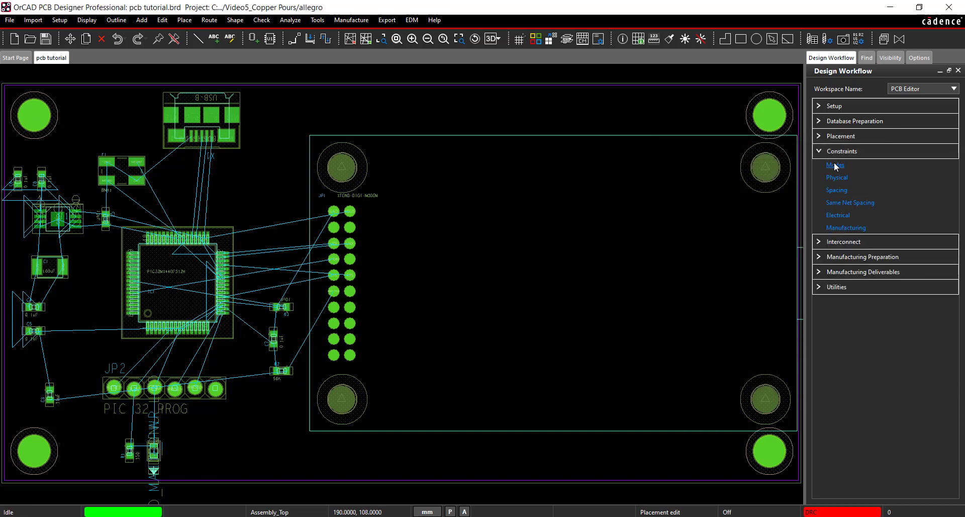
left_click(835, 166)
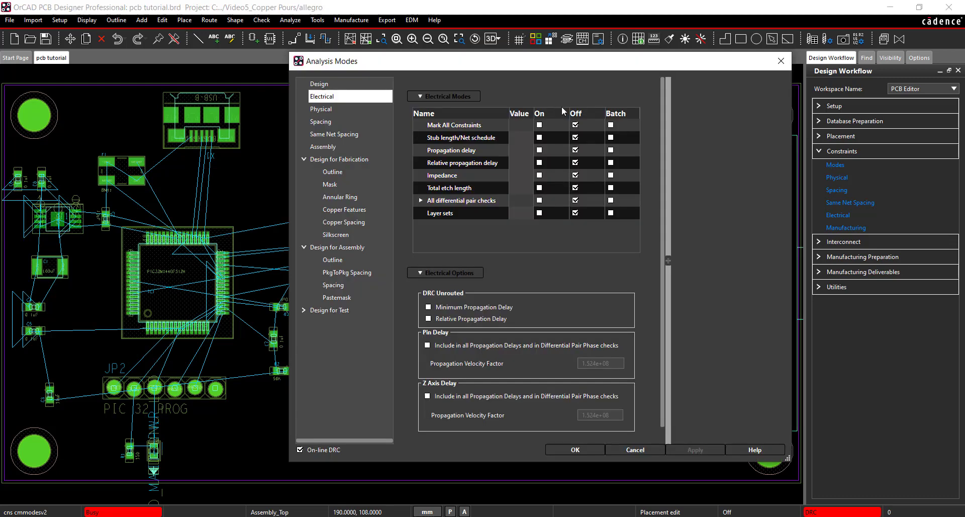
left_click(539, 125)
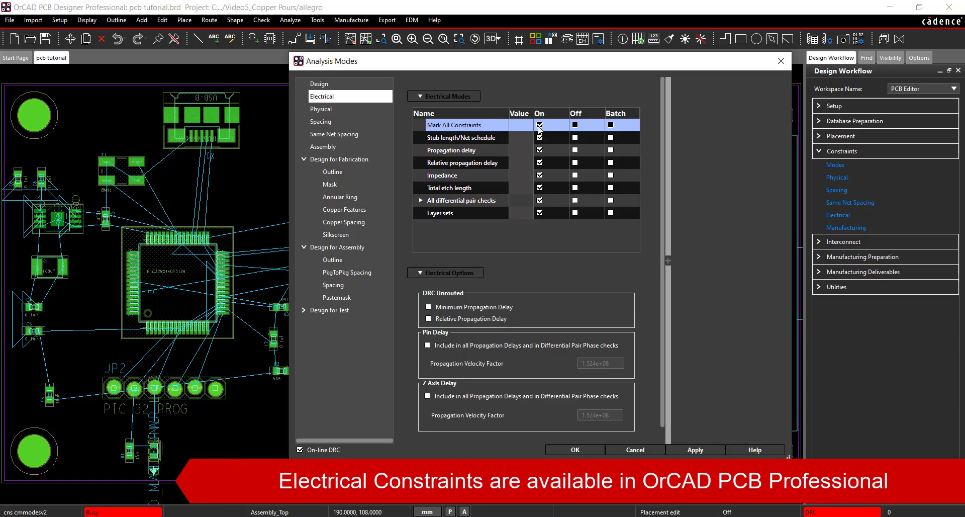
left_click(343, 110)
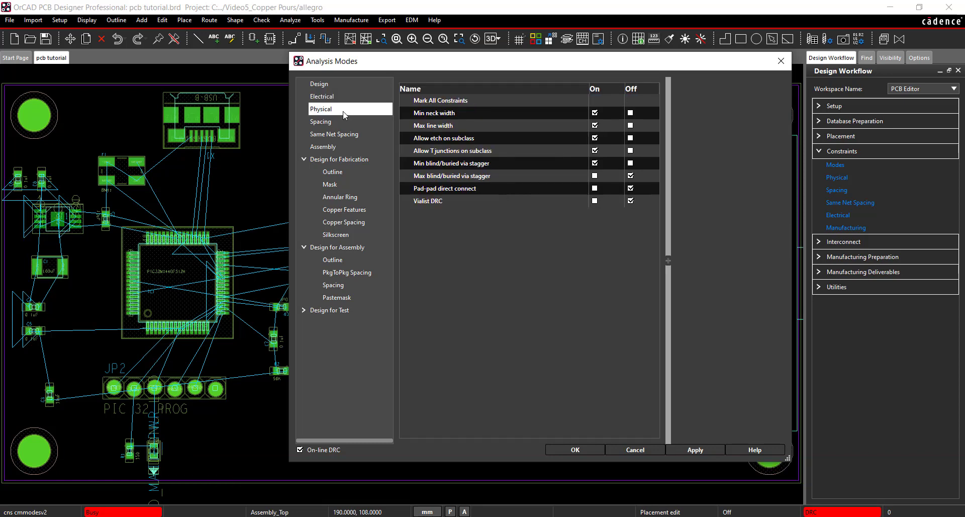
left_click(595, 448)
left_click(844, 179)
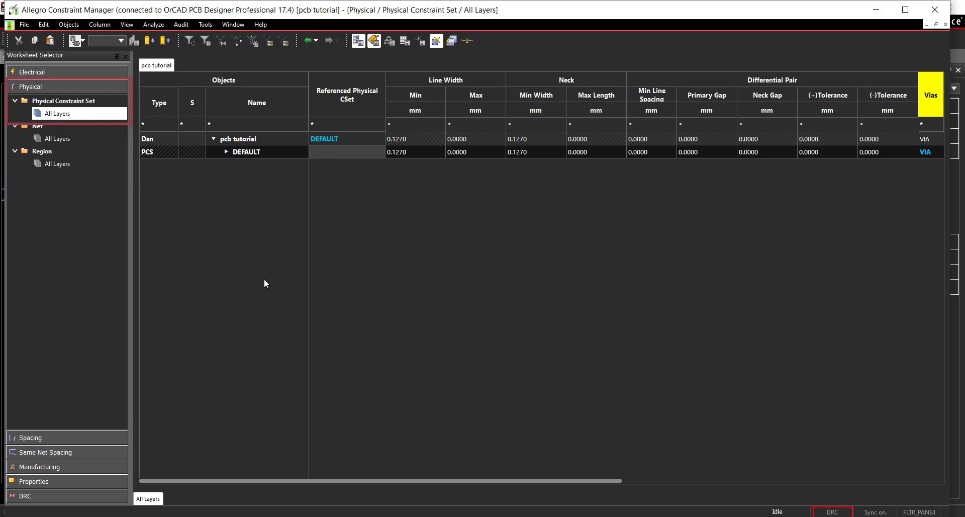
Step: Create a new physical CSet named POWER_GND on the pcb tutorial design
left_click(236, 141)
right_click(236, 142)
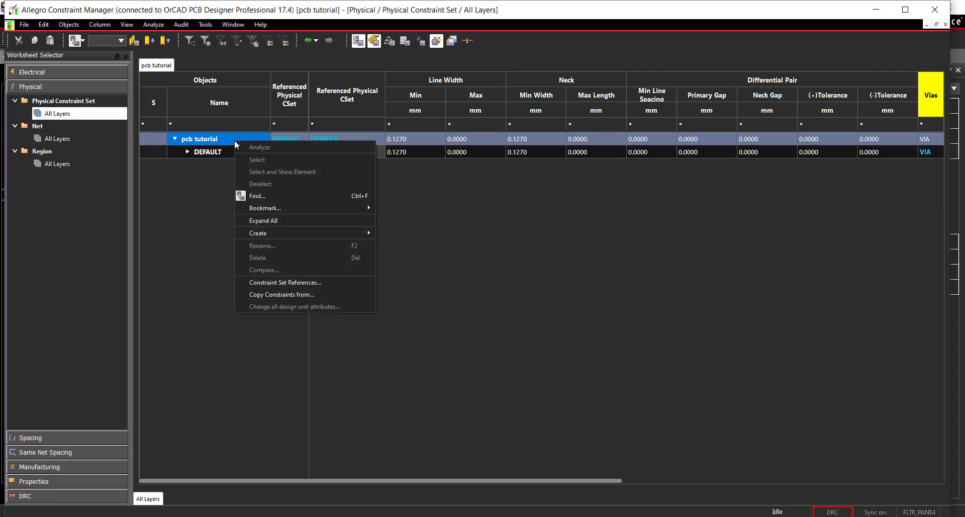
mouse_move(322, 234)
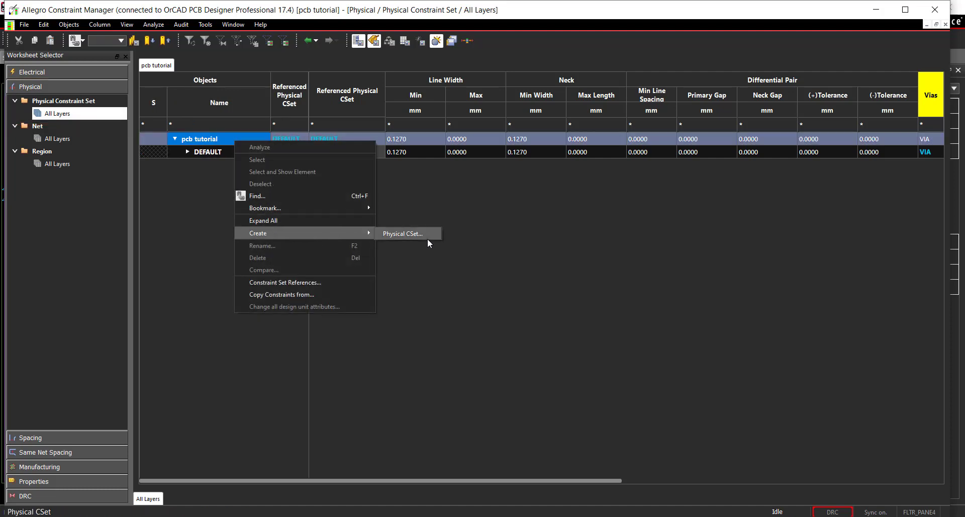
left_click(427, 234)
type("POWER_GND")
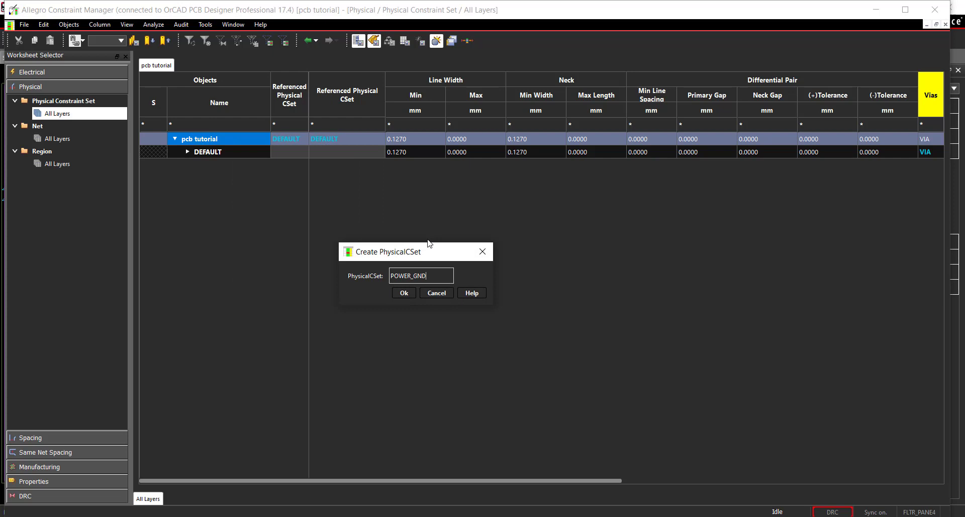
left_click(412, 291)
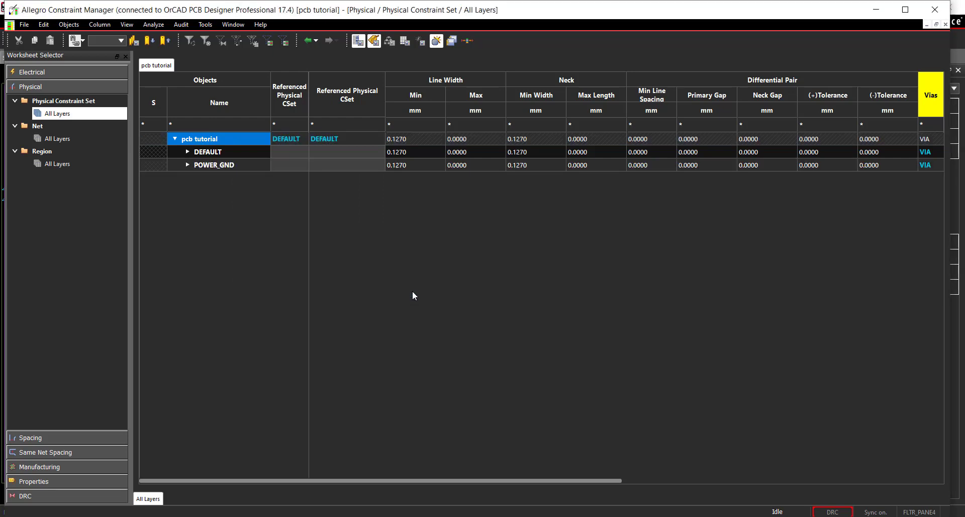
Step: Give POWER_GND a 0.381 mm minimum line width and 5.08 mm neck max length
left_click(421, 166)
type("0.381")
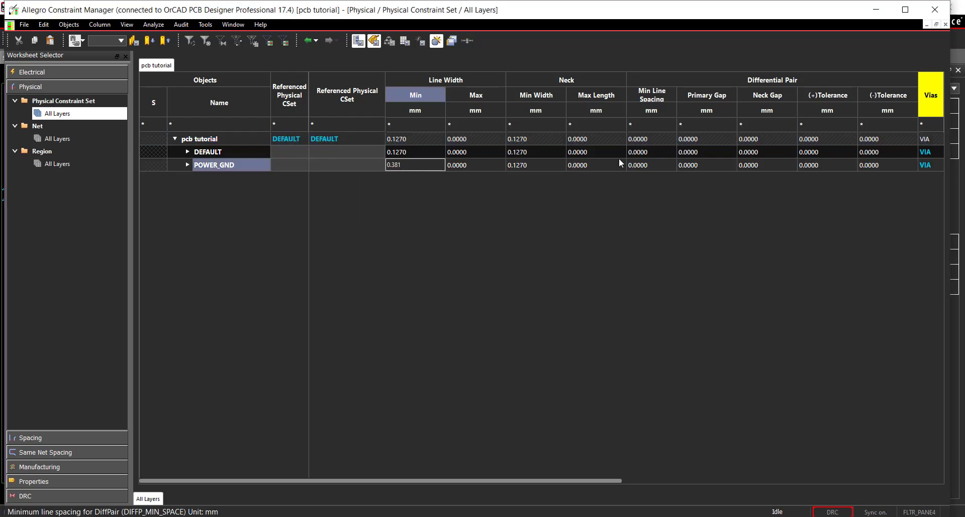
left_click(609, 165)
type("5.08")
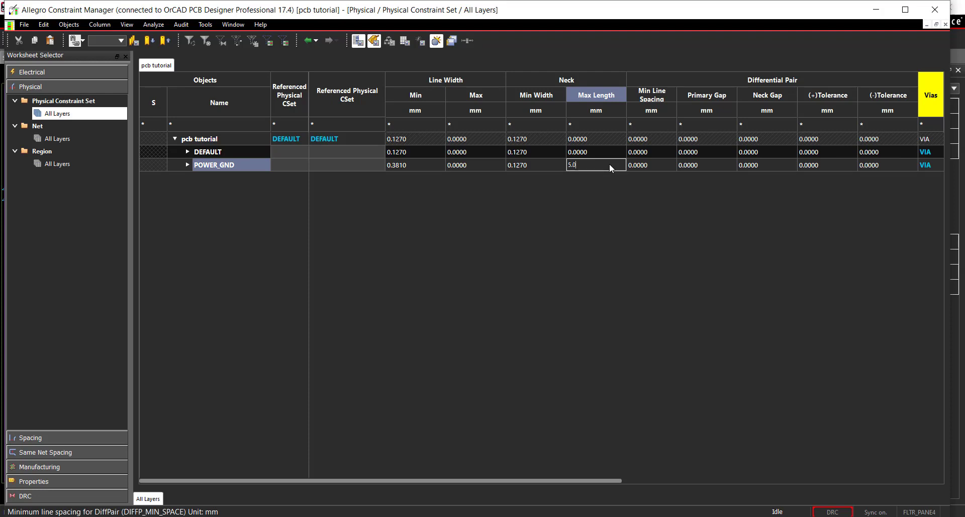
key("Return")
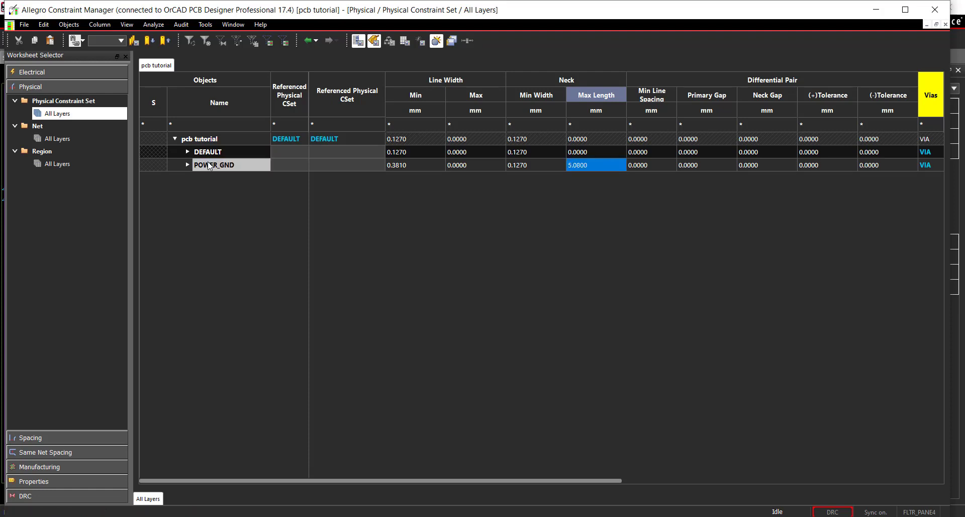
Step: Create a DP physical CSet with its differential pair primary gap set to 0.127 mm
right_click(245, 133)
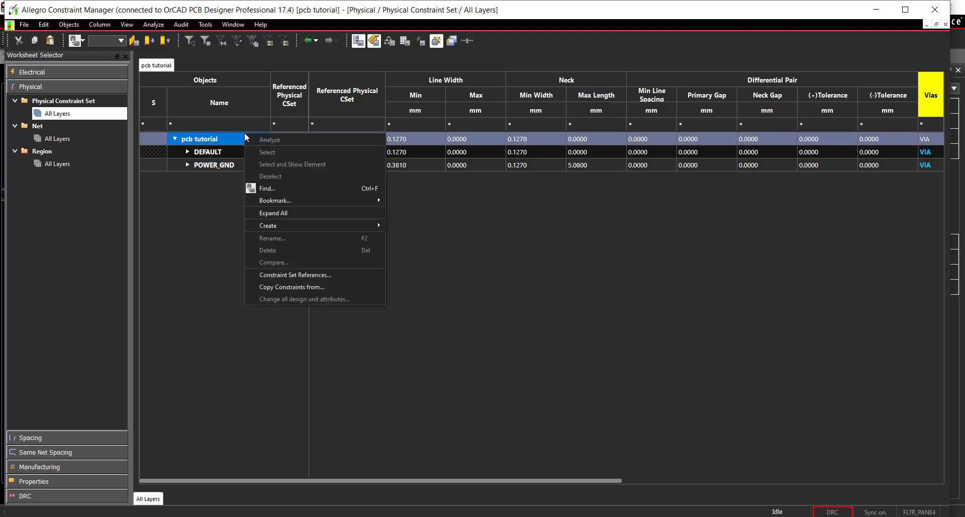
mouse_move(314, 225)
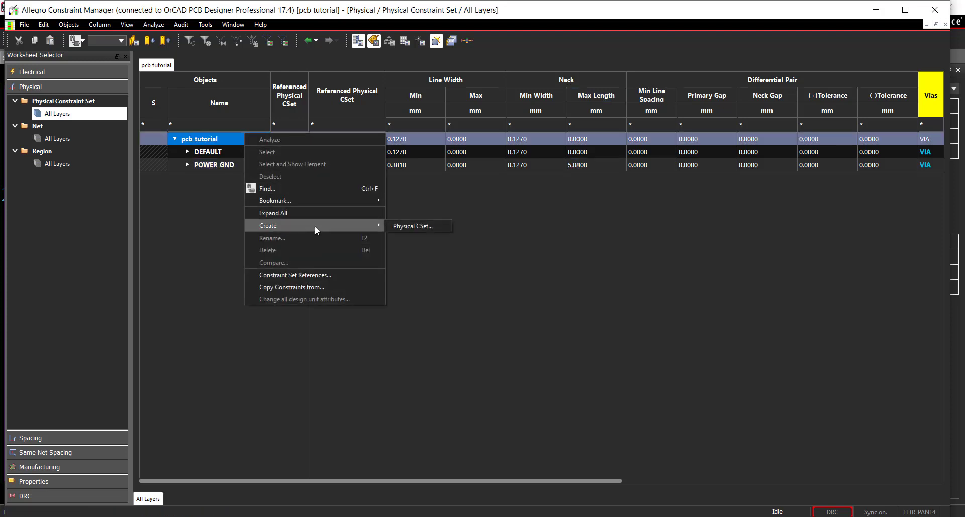
left_click(398, 226)
type("DP")
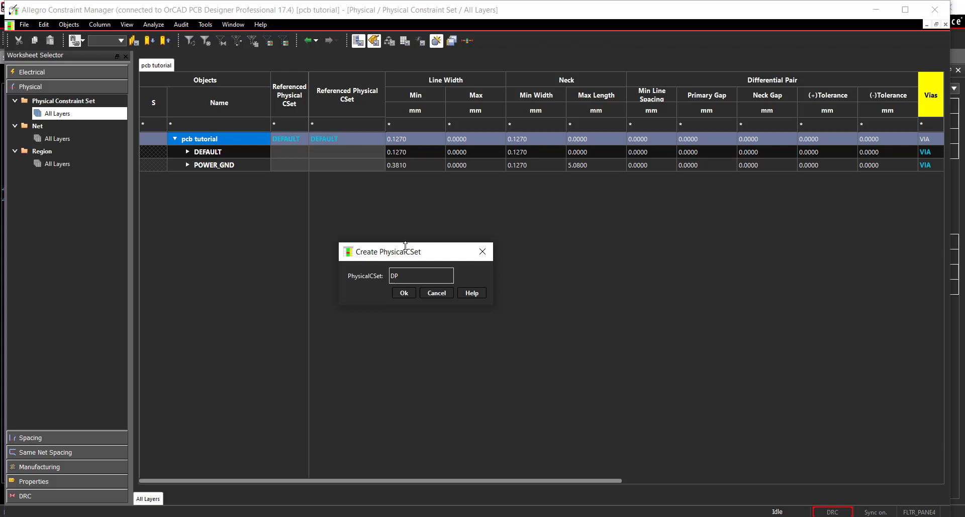
left_click(404, 292)
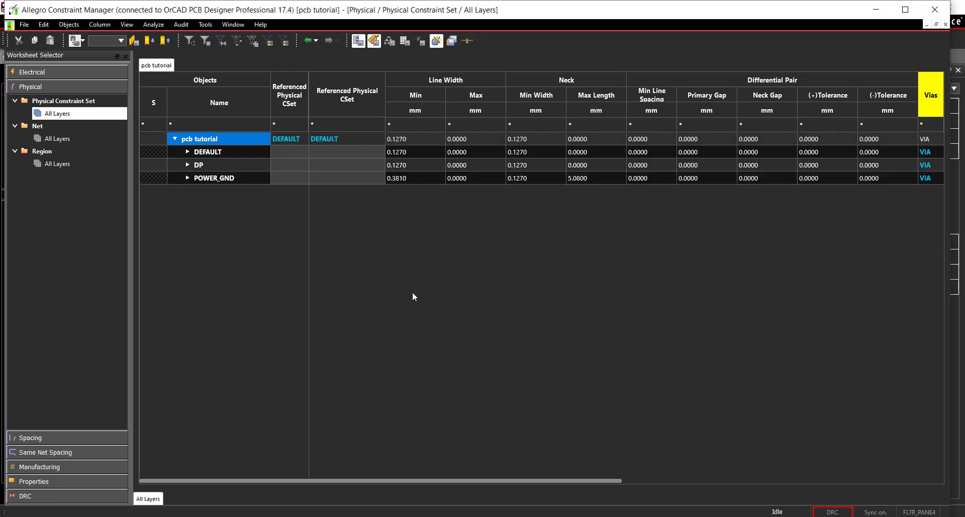
left_click(702, 169)
type("0.127")
key("Return")
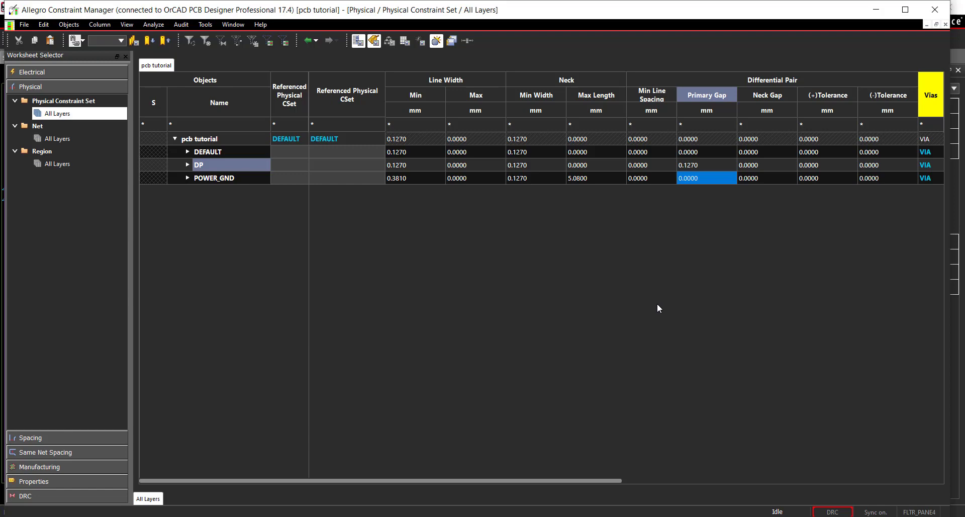
Step: Reference the POWER_GND physical CSet on the GND and 3.3V nets, and DP on DPD
left_click(79, 141)
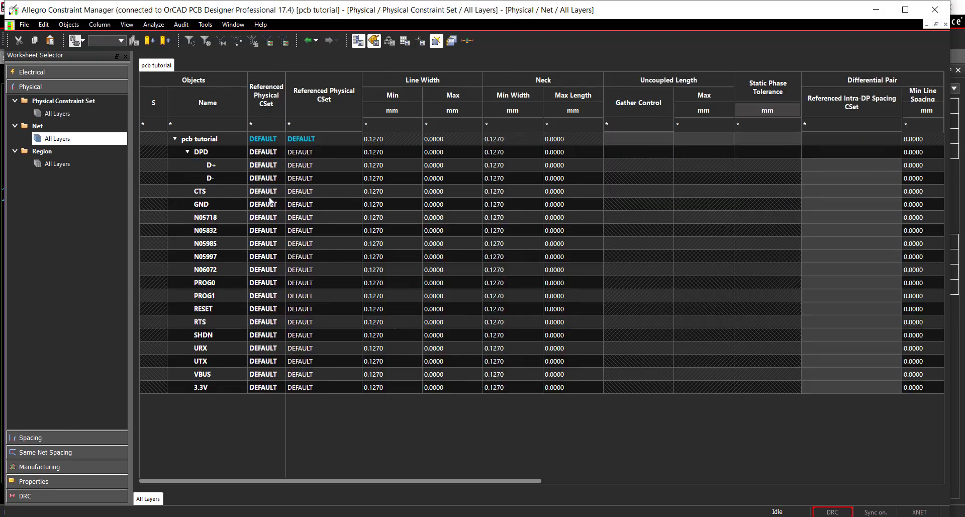
left_click(327, 203)
left_click(327, 203)
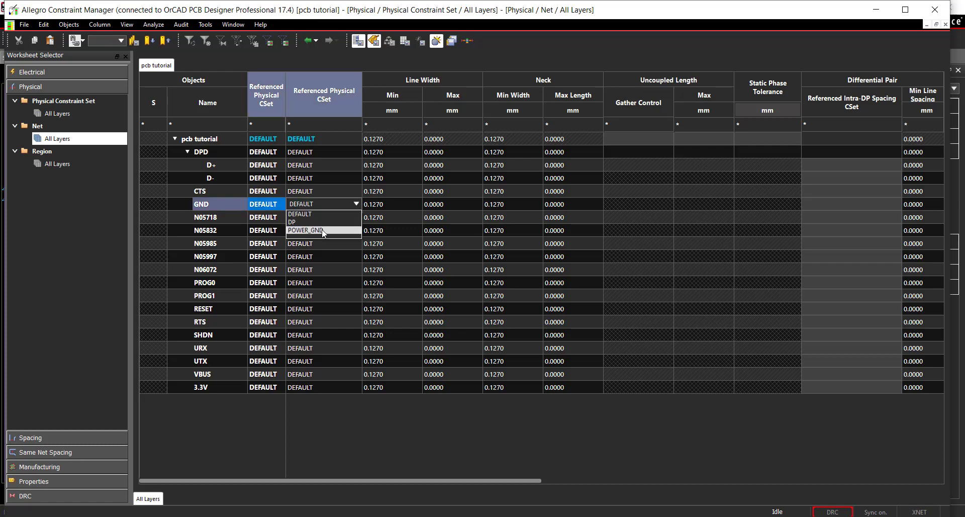
left_click(322, 230)
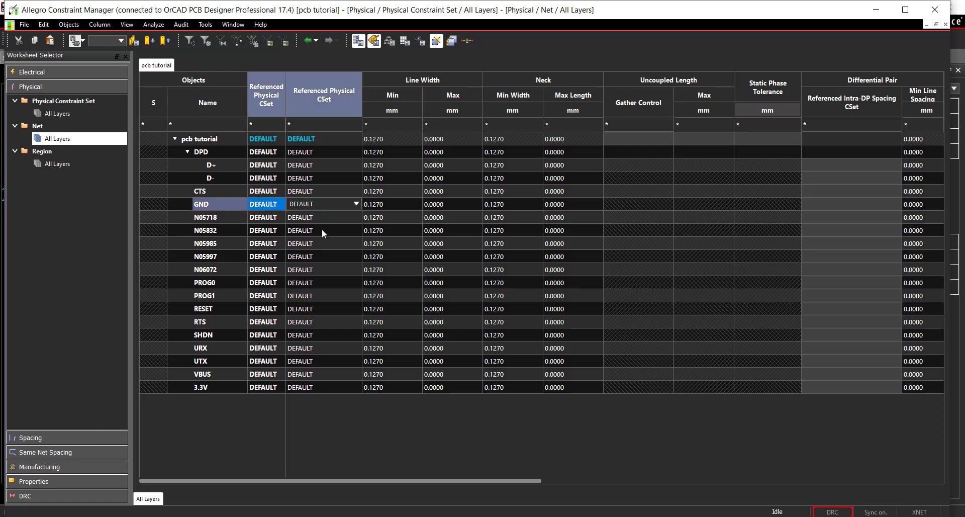
left_click(328, 386)
left_click(328, 386)
left_click(324, 414)
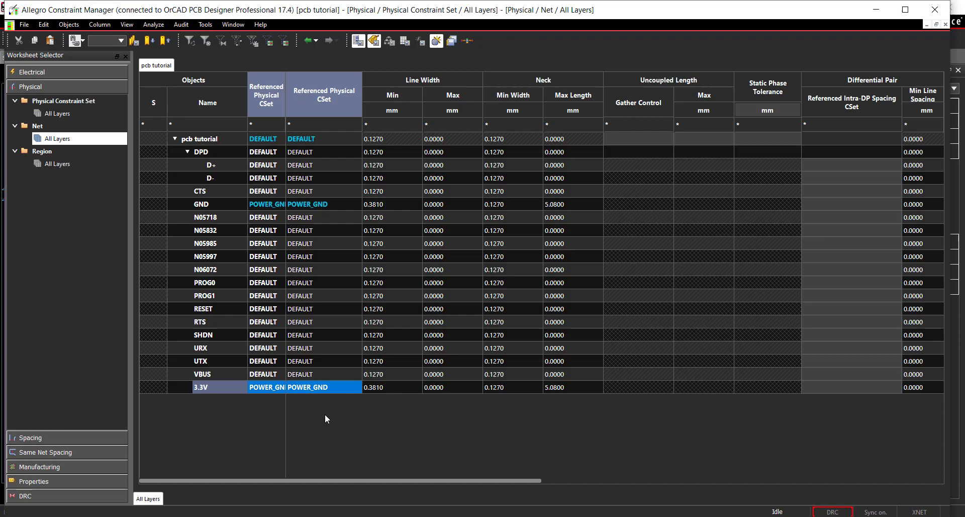
left_click(333, 155)
left_click(333, 156)
left_click(333, 170)
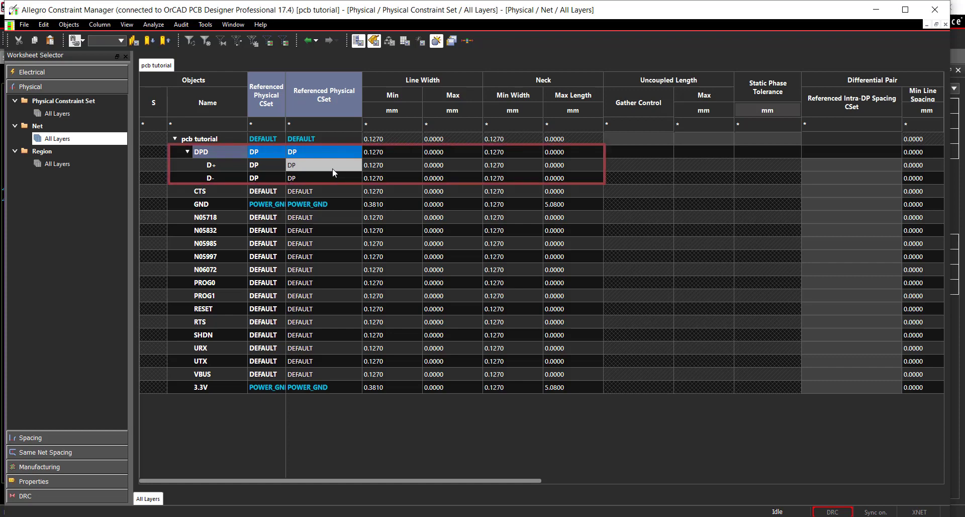
Step: Create a new electrical CSet named DP on the pcb tutorial design
left_click(32, 71)
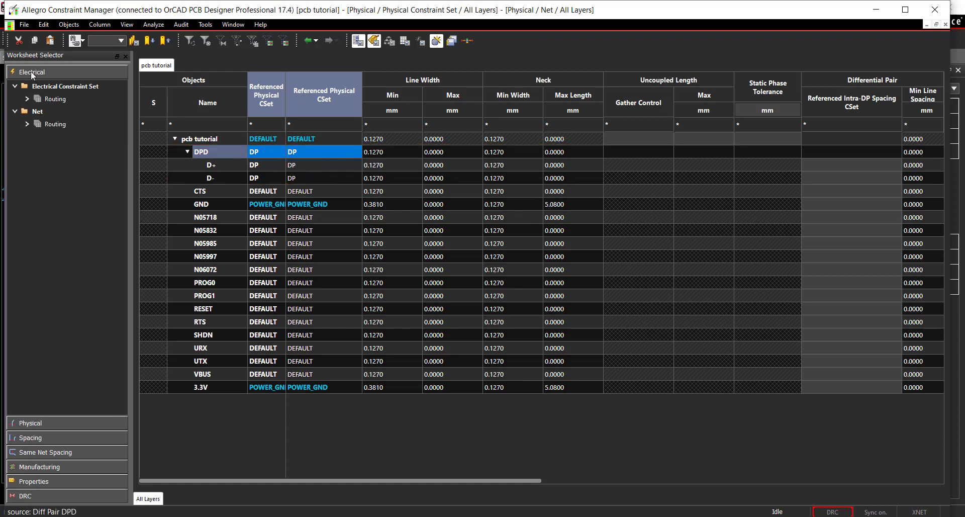
left_click(58, 99)
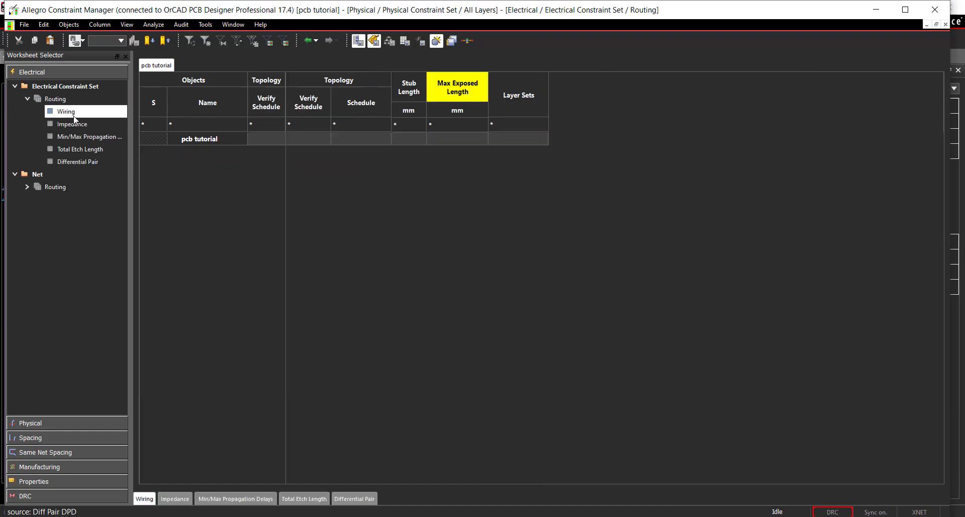
left_click(78, 100)
left_click(202, 142)
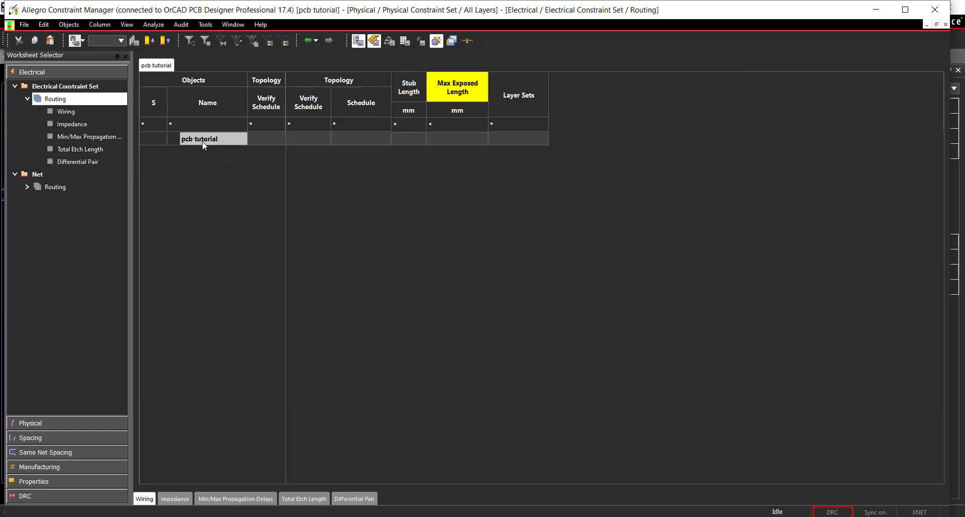
right_click(202, 141)
mouse_move(264, 232)
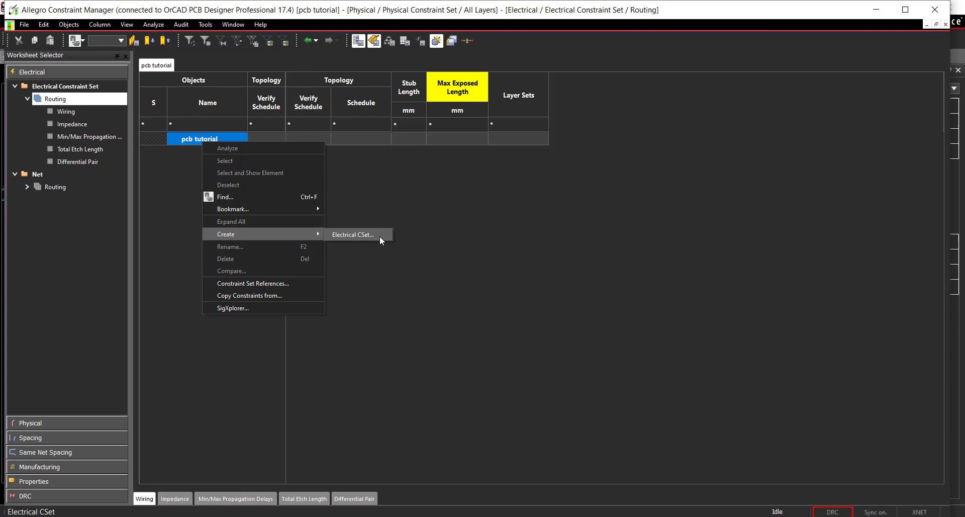
left_click(381, 236)
type("DP")
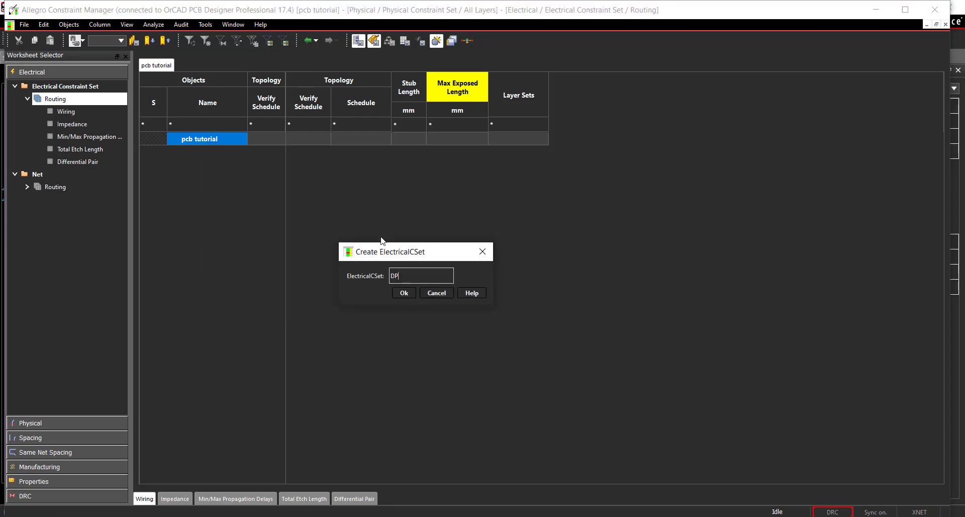
left_click(404, 294)
Step: Set DP's gather control to Ignore, uncoupled length max 5.08 and static phase tolerance 0.508 mm
left_click(72, 162)
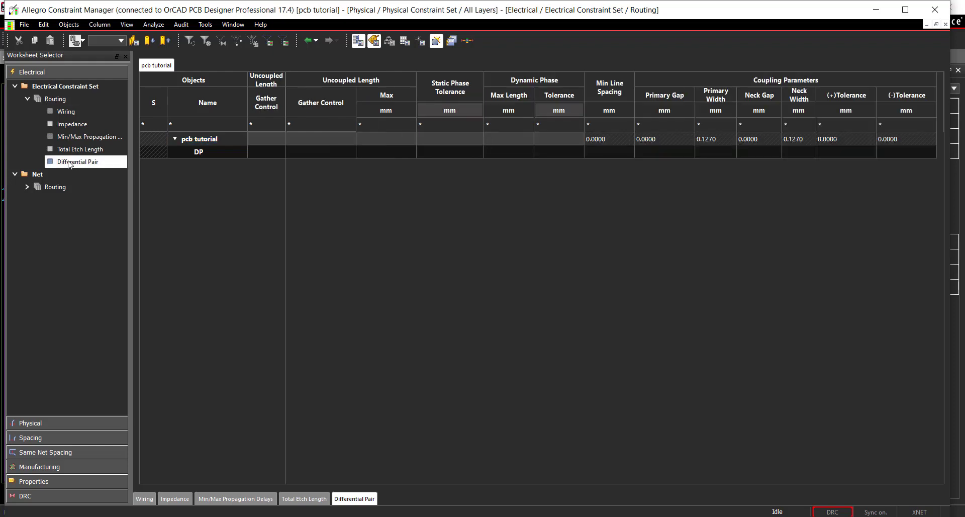
left_click(321, 152)
left_click(318, 162)
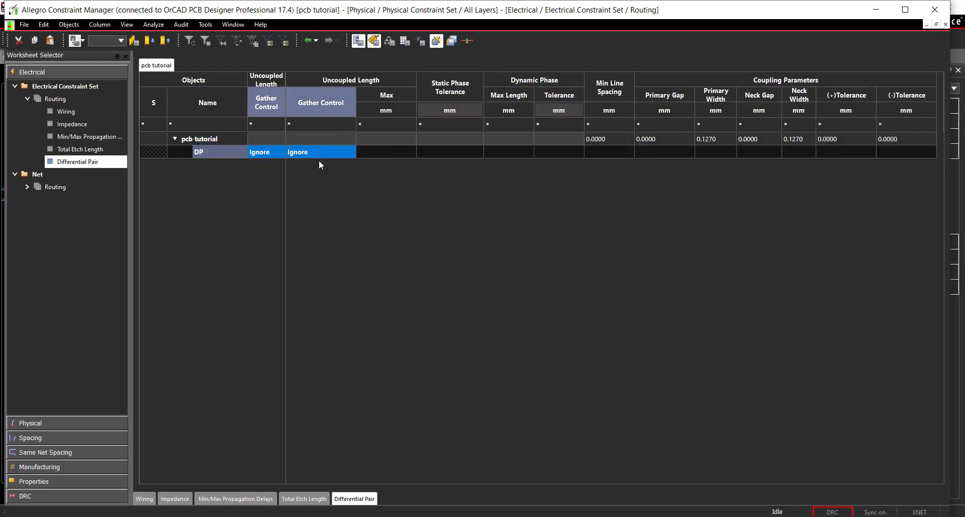
left_click(397, 151)
type("5.08")
key("Return")
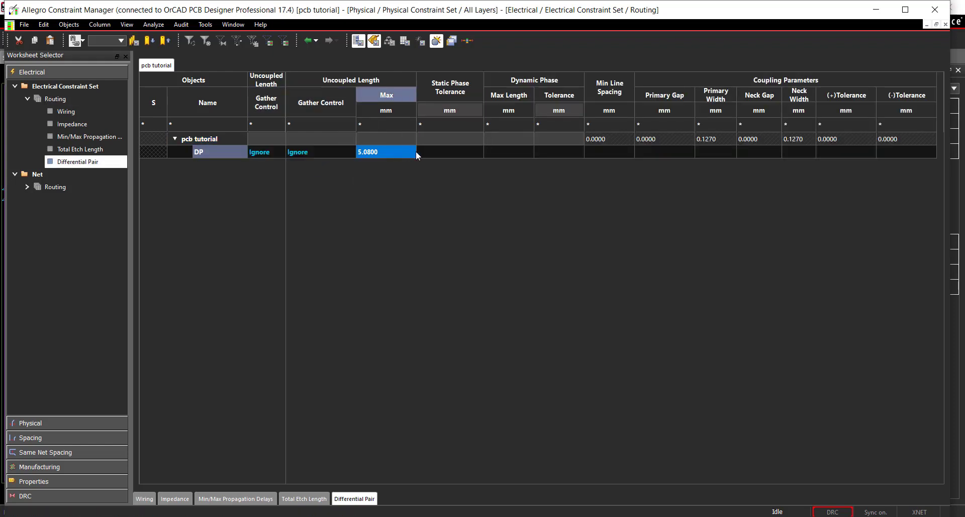
left_click(431, 155)
type("0.508")
key("Return")
double_click(74, 188)
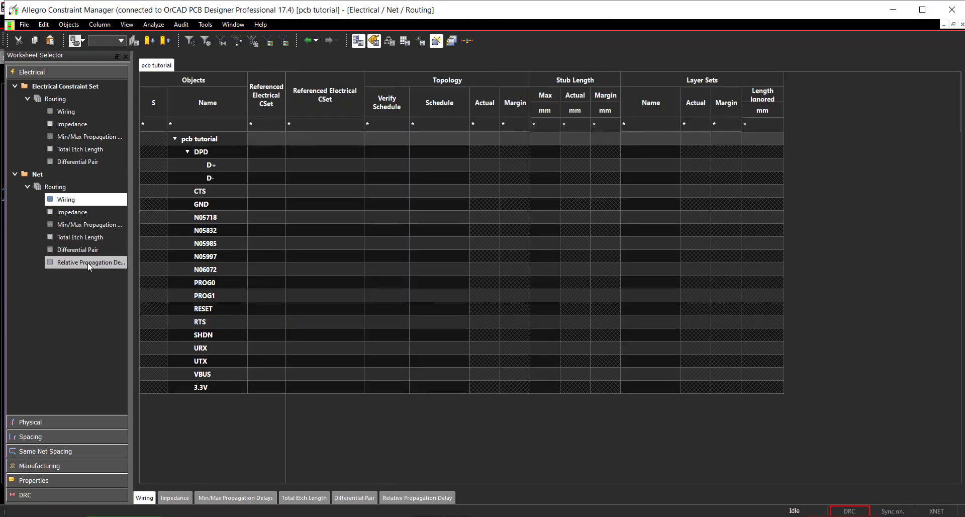
Step: Assign the DP electrical CSet to the DPD differential pair
left_click(78, 250)
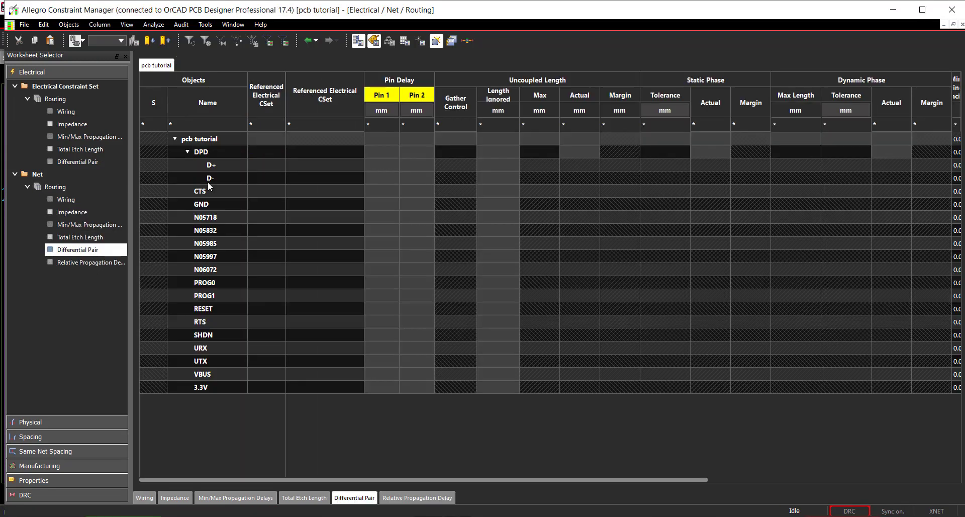
left_click(341, 153)
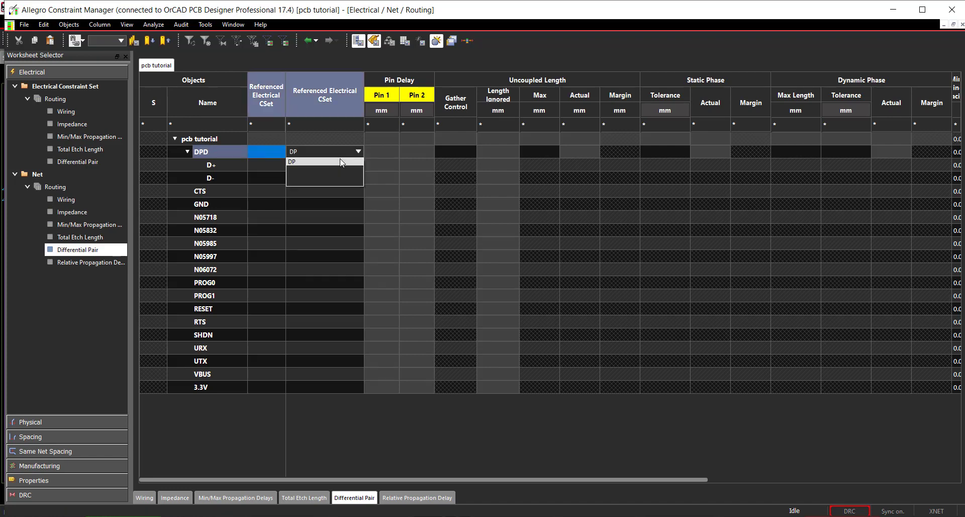
left_click(341, 161)
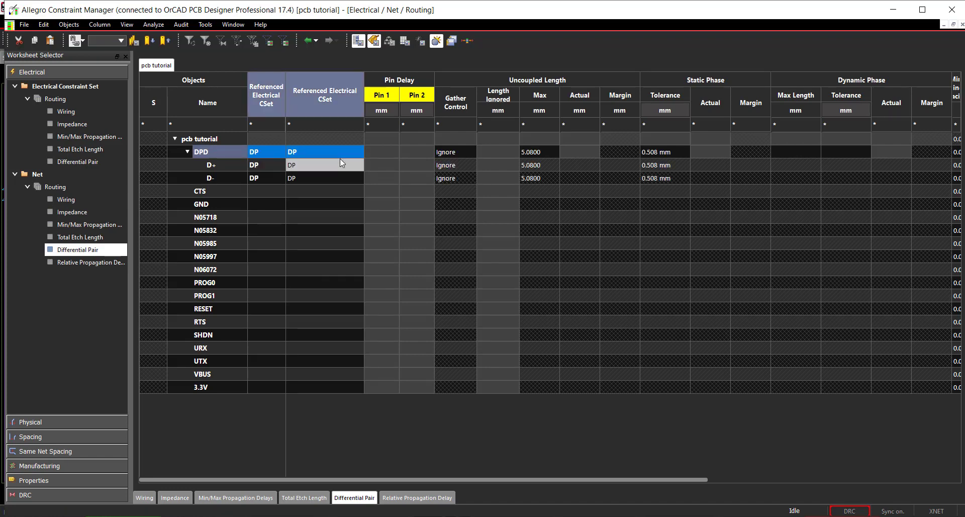
Step: Set the GND net voltage to 0 V and 3.3V to 3.3 V, then close Constraint Manager
left_click(69, 481)
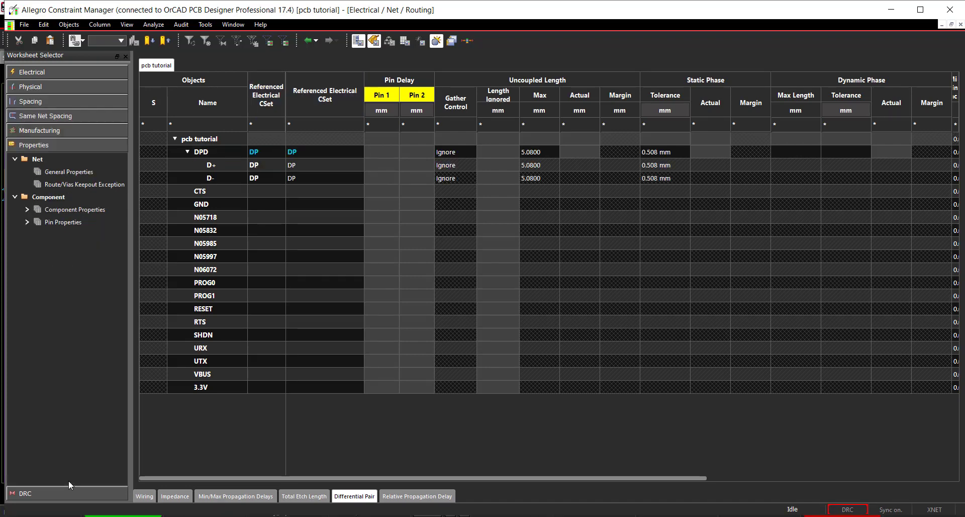
left_click(66, 173)
left_click(264, 191)
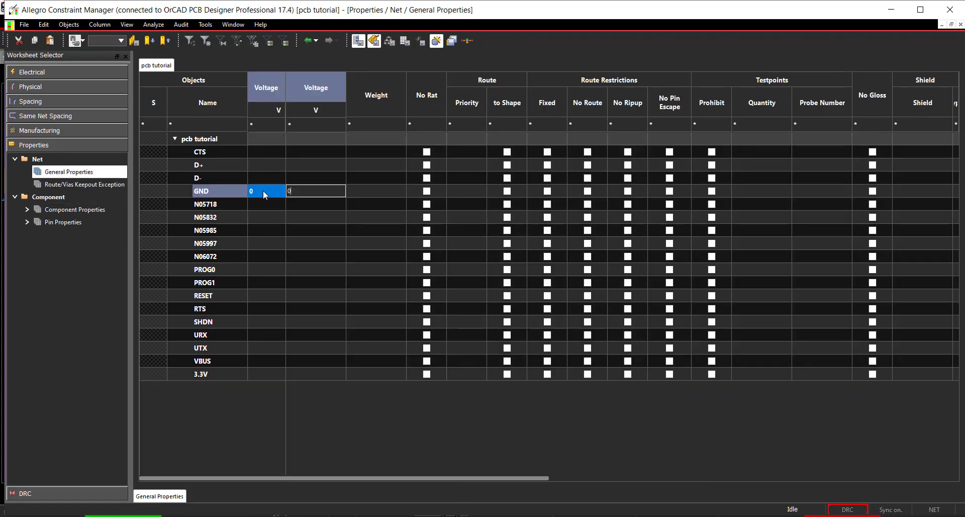
left_click(260, 374)
type("3.")
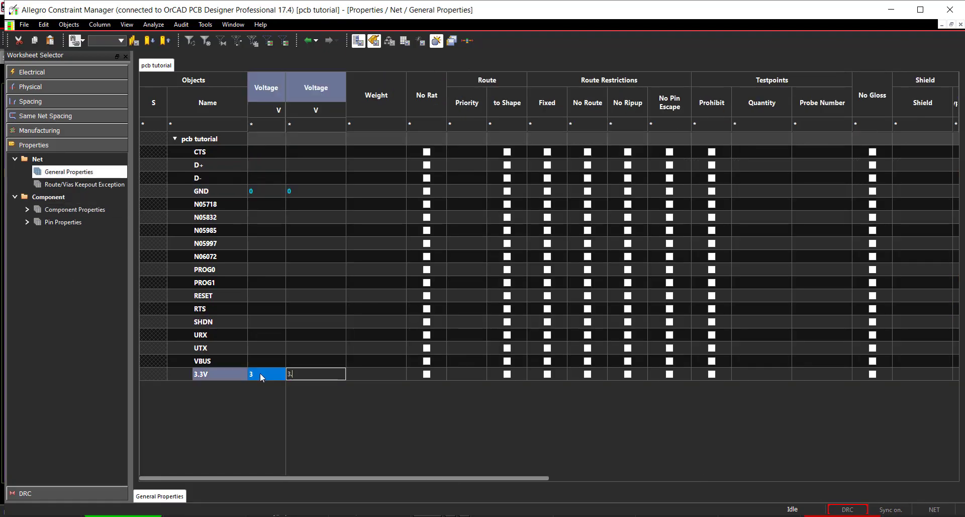
type("3")
key("Return")
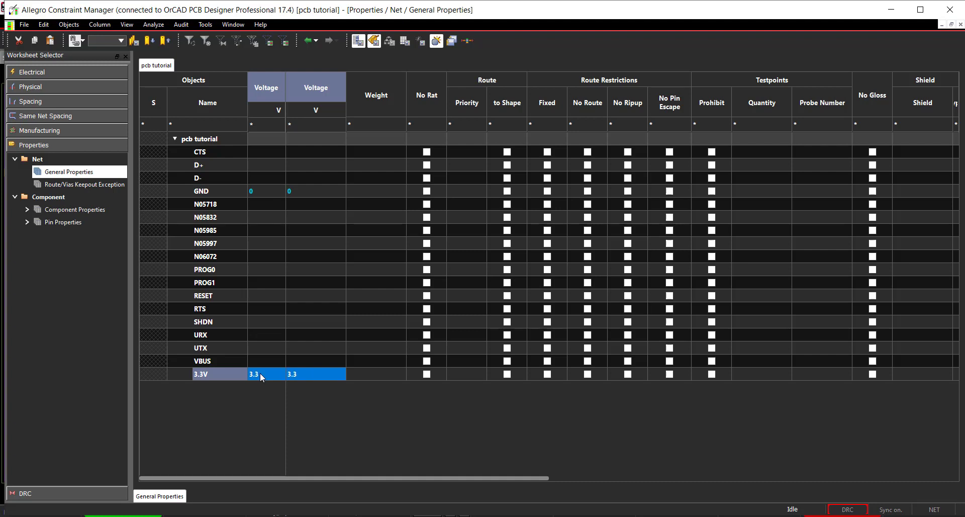
left_click(949, 9)
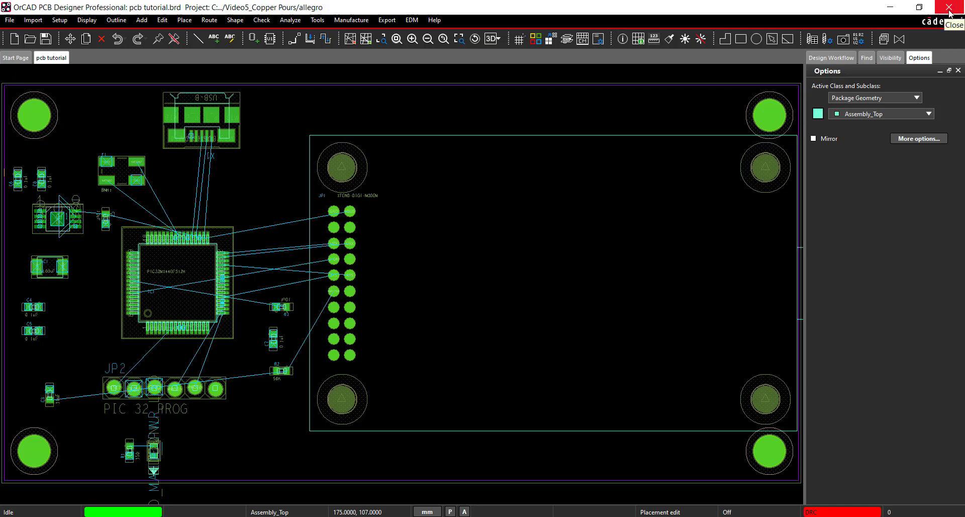
Step: Close the PCB Designer board and bring up Capture's PCB menu
left_click(950, 10)
left_click(169, 22)
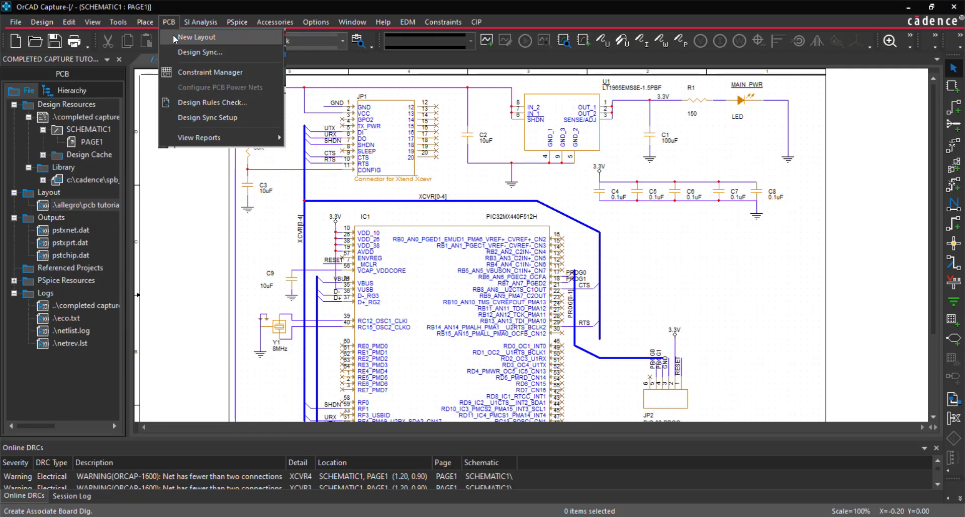
Step: Start Design Sync on the pcb tutorial layout from the project tree's Layout entry
left_click(78, 215)
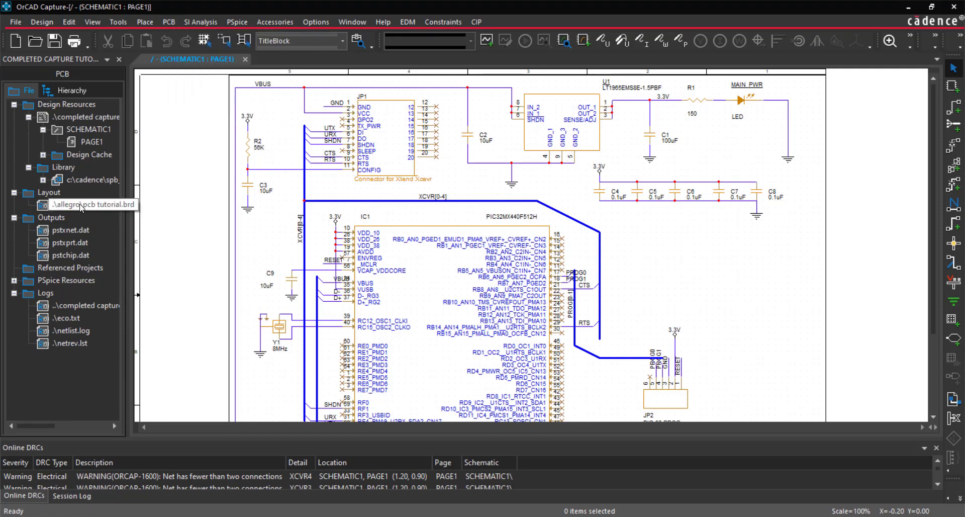
right_click(112, 205)
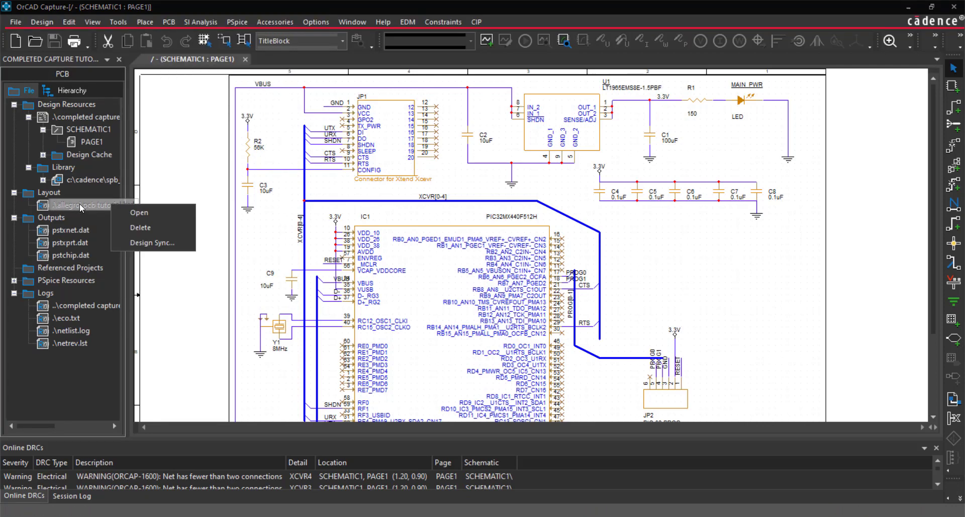
left_click(128, 242)
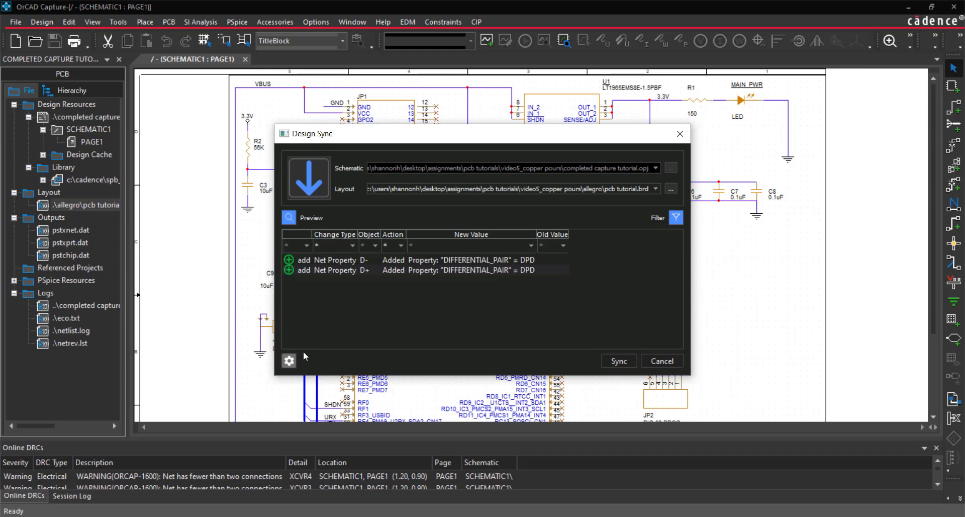
Step: Check the Design Sync setup unchanged, then sync the DPD property additions to the board
left_click(289, 361)
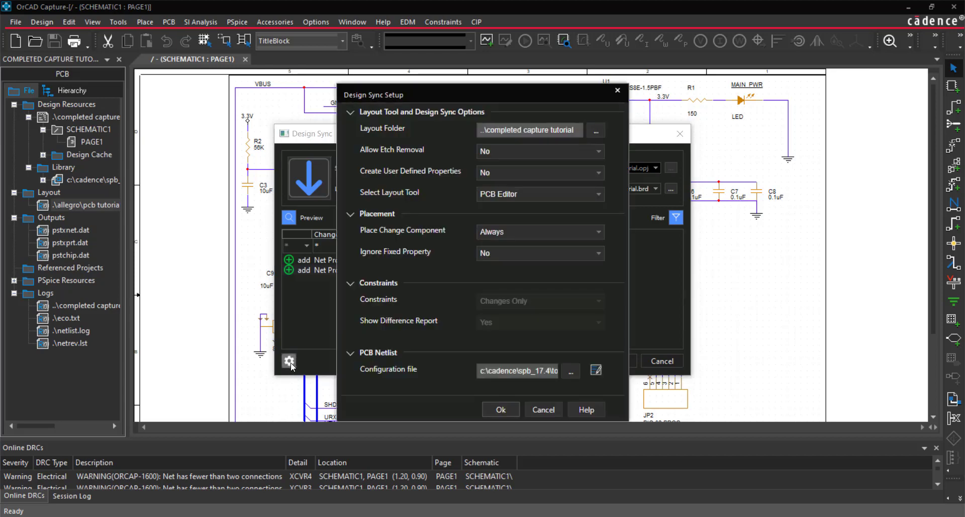
left_click(539, 411)
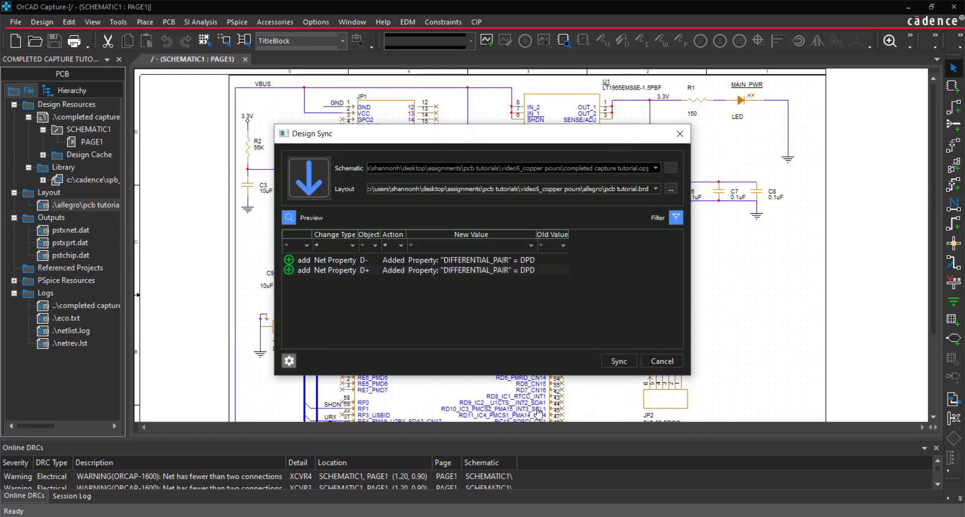
left_click(623, 361)
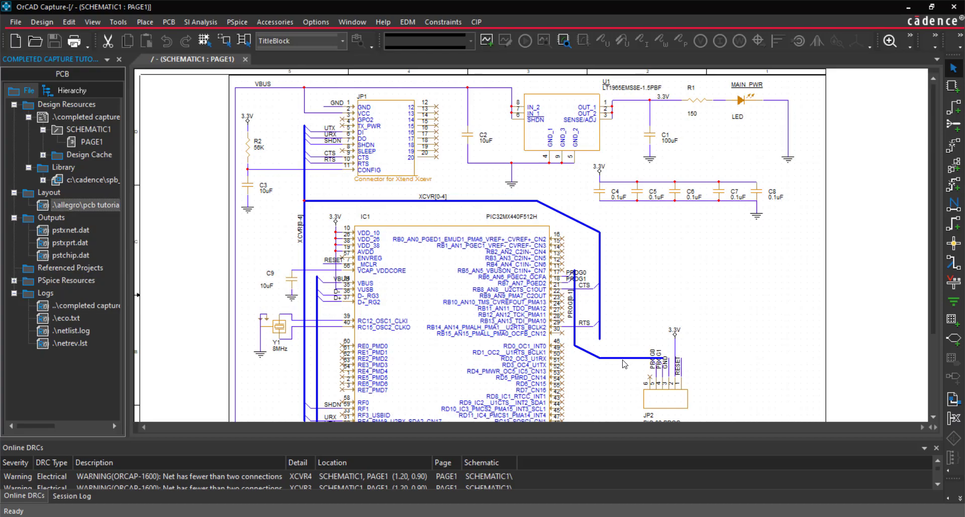